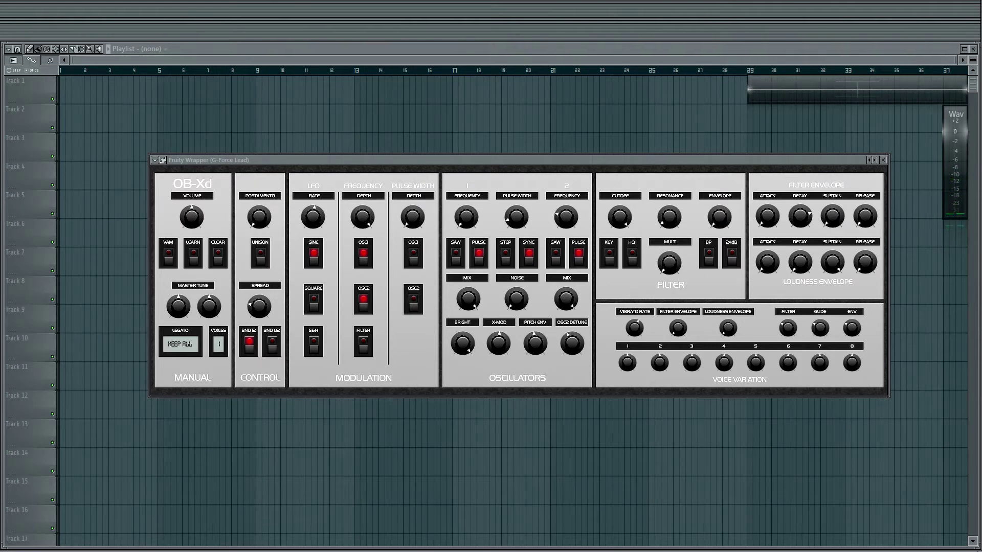
{"action": "left_click_drag", "start_coordinate": [363, 217], "coordinate": [363, 230]}
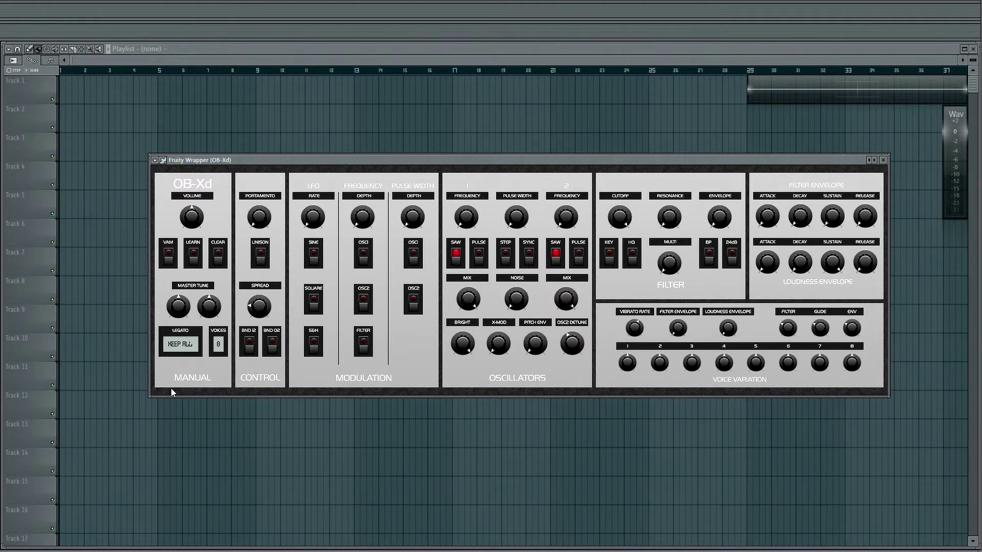
- Compare one voice with eight voices on the OB-Xd and leave the voice count set to 1
{"action": "left_click", "coordinate": [220, 343]}
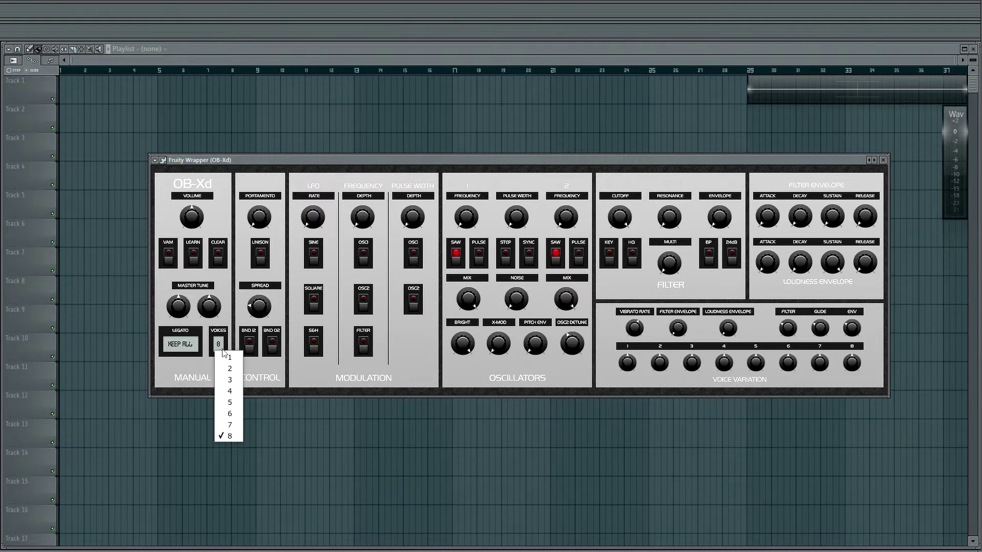
{"action": "left_click", "coordinate": [224, 358]}
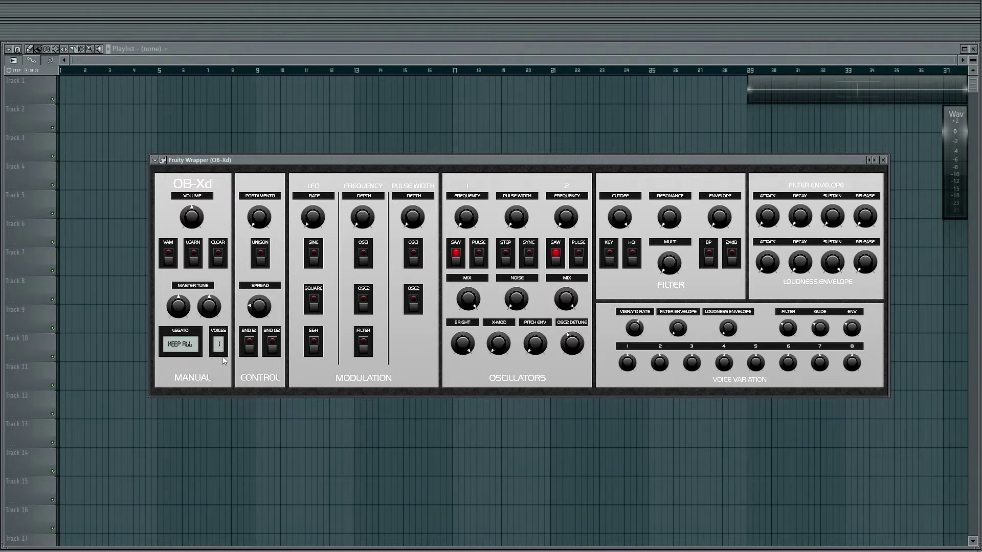
{"action": "left_click", "coordinate": [218, 346]}
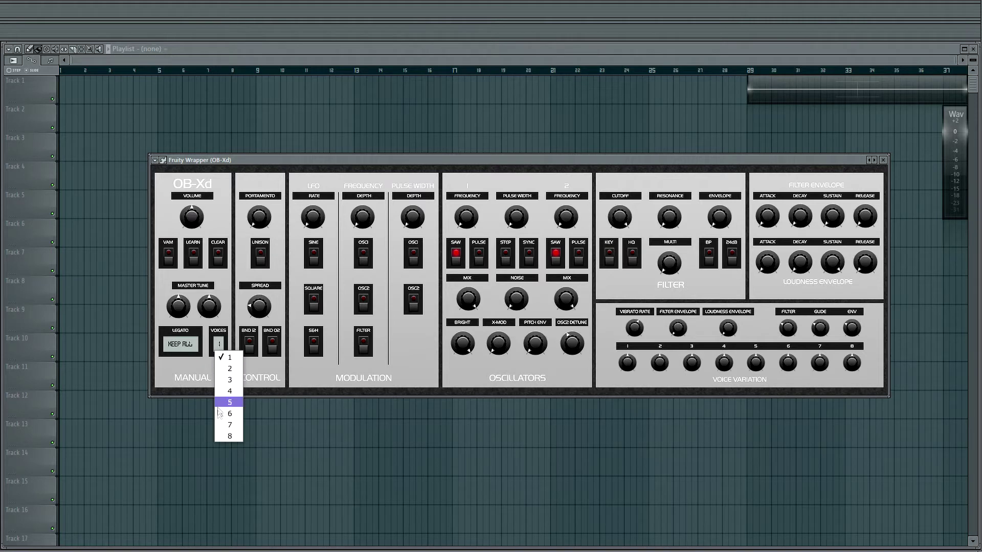
{"action": "left_click", "coordinate": [218, 434]}
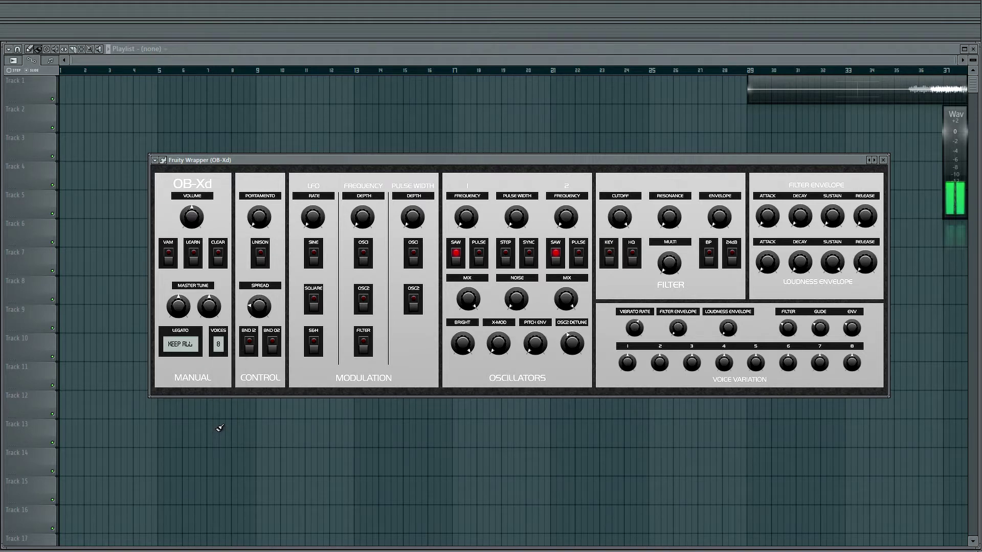
{"action": "left_click", "coordinate": [222, 340]}
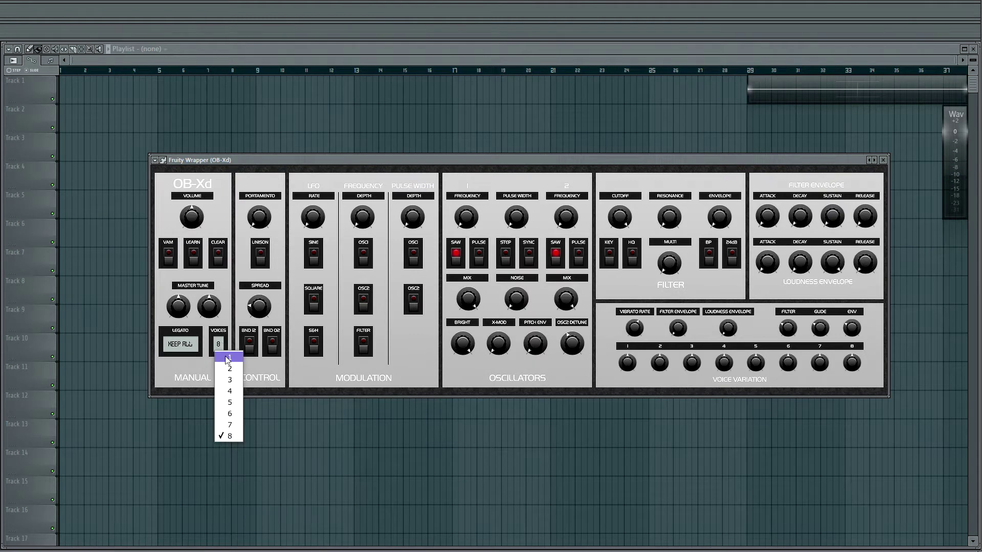
{"action": "left_click", "coordinate": [228, 358]}
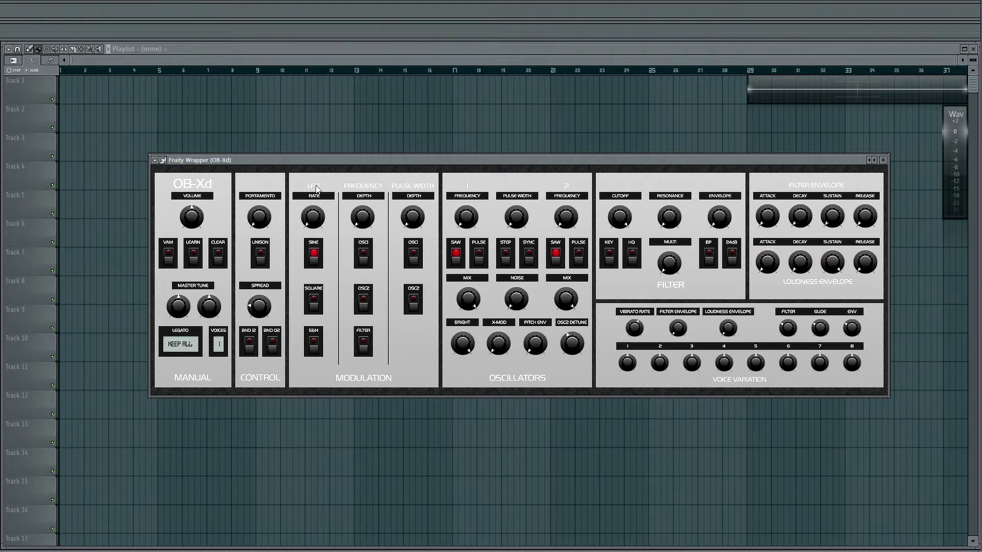
- Turn up the sine LFO's rate and fine-tune the frequency modulation depth
{"action": "left_click_drag", "start_coordinate": [313, 220], "coordinate": [335, 150]}
{"action": "left_click_drag", "start_coordinate": [369, 219], "coordinate": [370, 185]}
{"action": "mouse_move", "coordinate": [371, 220]}
{"action": "left_mouse_down"}
{"action": "mouse_move", "coordinate": [368, 190]}
{"action": "mouse_move", "coordinate": [366, 225]}
{"action": "left_mouse_up"}
- Switch both oscillators from the saw waveform to pulse
{"action": "left_click", "coordinate": [455, 255]}
{"action": "left_click", "coordinate": [556, 255]}
{"action": "left_click", "coordinate": [479, 255]}
{"action": "left_click", "coordinate": [577, 254]}
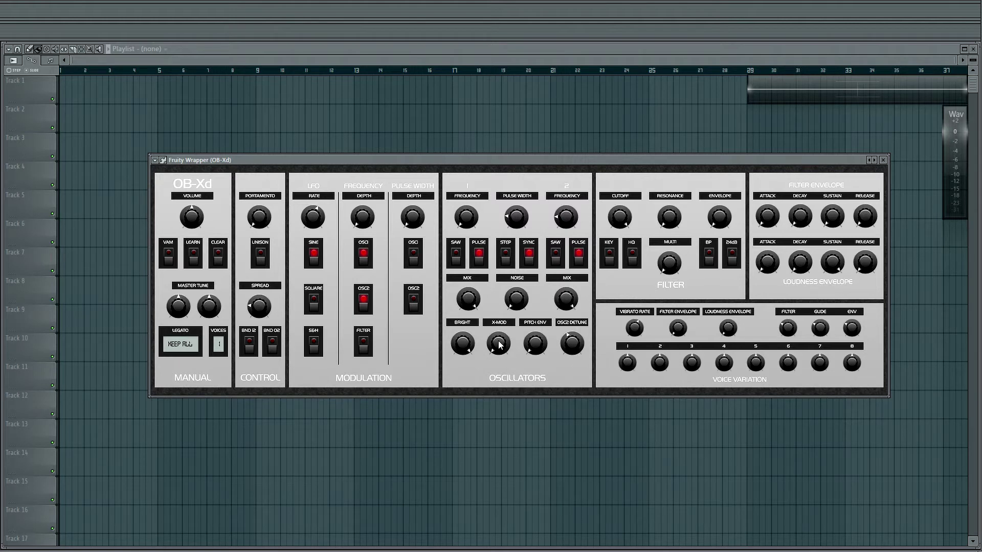
- Raise the oscillators' X-Mod and pitch envelope amounts and lengthen the filter envelope's decay
{"action": "left_click_drag", "start_coordinate": [500, 345], "coordinate": [513, 280]}
{"action": "left_click_drag", "start_coordinate": [537, 353], "coordinate": [544, 280]}
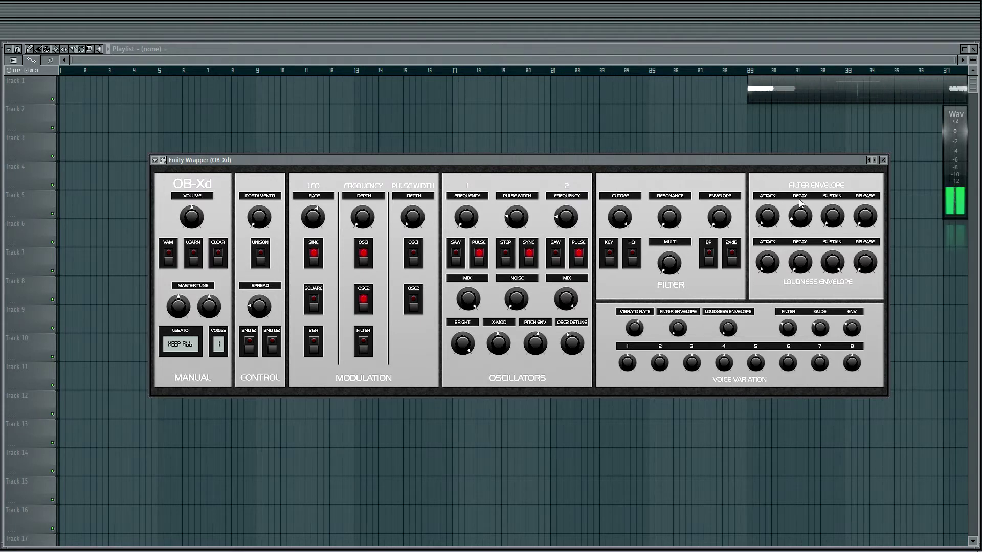
{"action": "left_click_drag", "start_coordinate": [801, 212], "coordinate": [805, 131]}
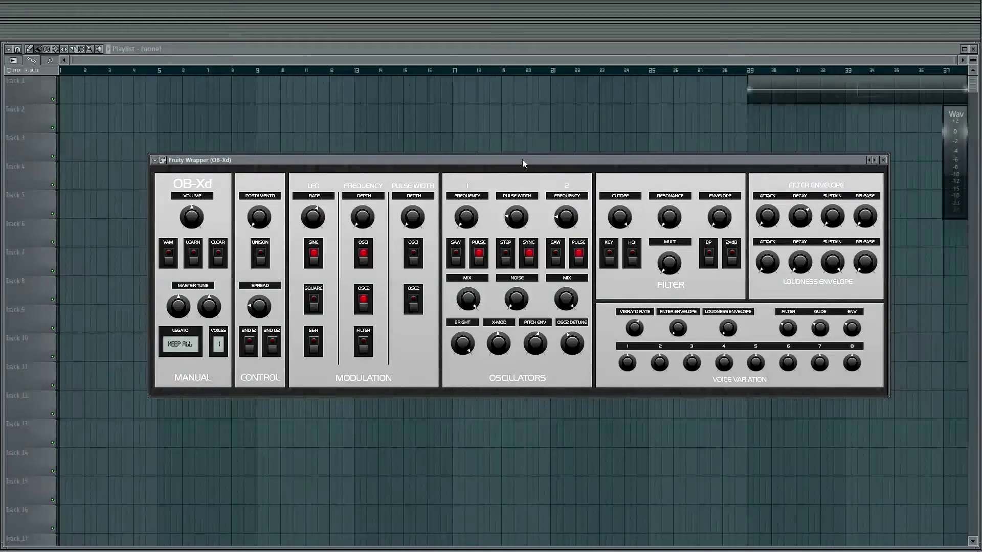
- Move the synth window up and open the mixer directly beneath it
{"action": "left_click_drag", "start_coordinate": [522, 159], "coordinate": [519, 116]}
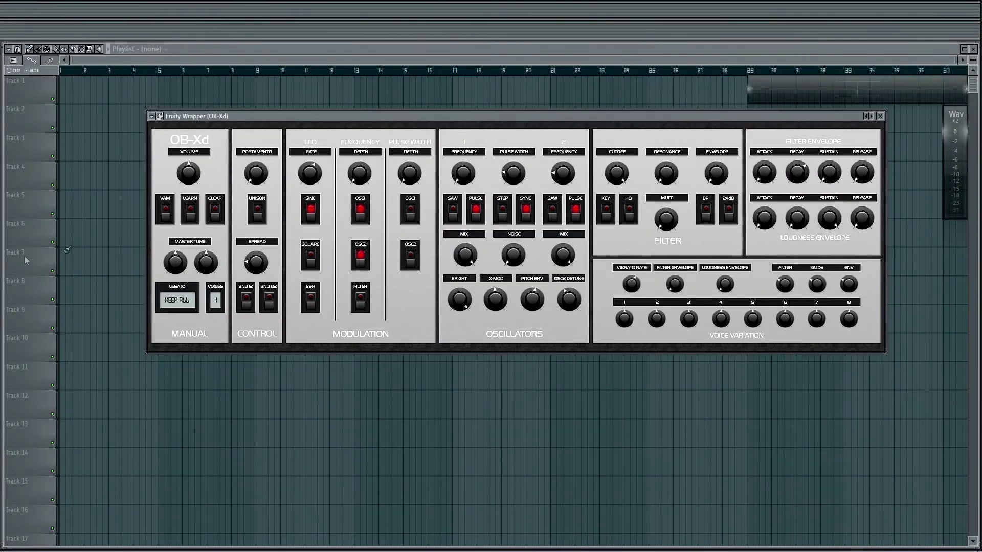
{"action": "key", "text": "F9"}
{"action": "left_click_drag", "start_coordinate": [5, 355], "coordinate": [637, 354]}
{"action": "left_click_drag", "start_coordinate": [524, 117], "coordinate": [523, 113]}
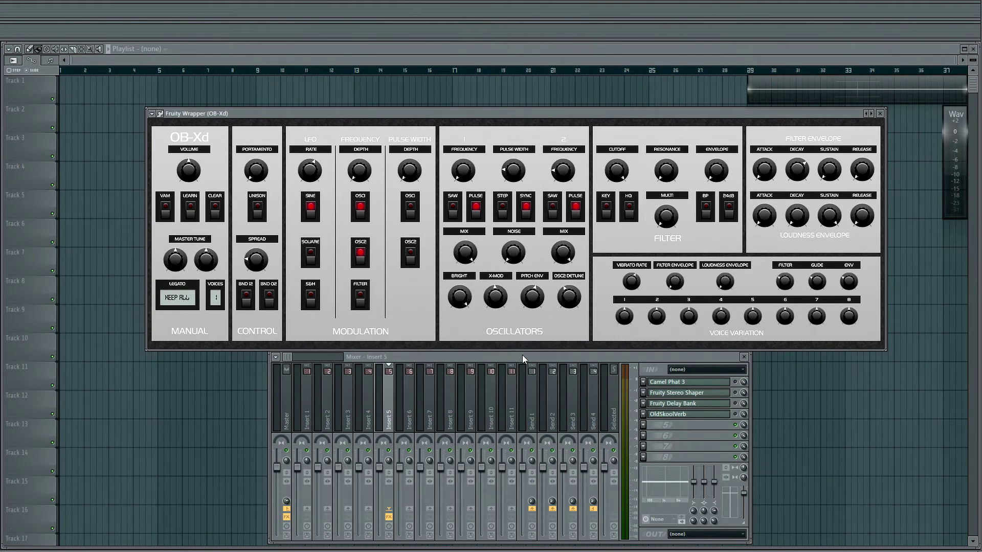
{"action": "left_click_drag", "start_coordinate": [523, 356], "coordinate": [526, 355]}
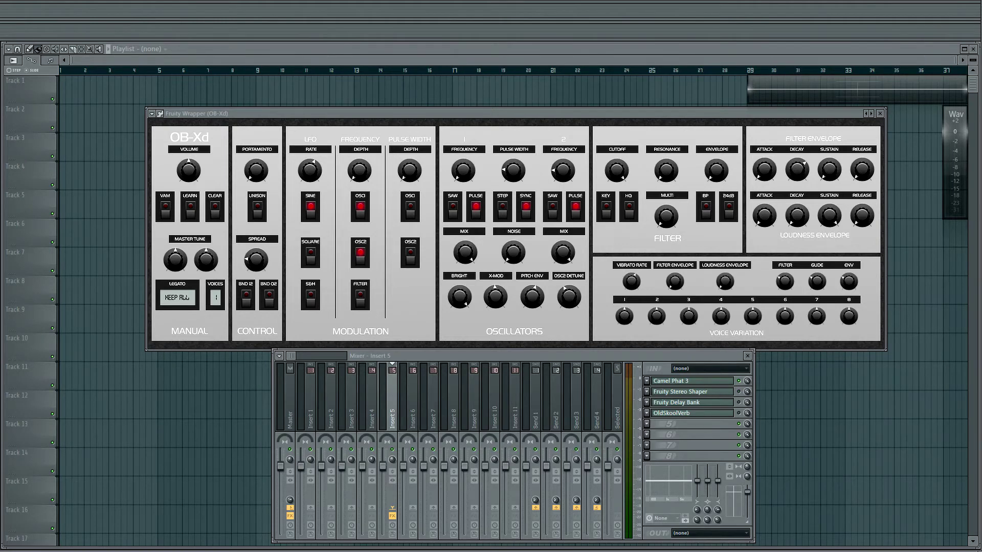
- Load CamelPhat3 into the first effect slot of mixer track Insert 5 and move its window up
{"action": "left_click", "coordinate": [346, 236]}
{"action": "mouse_move", "coordinate": [368, 262]}
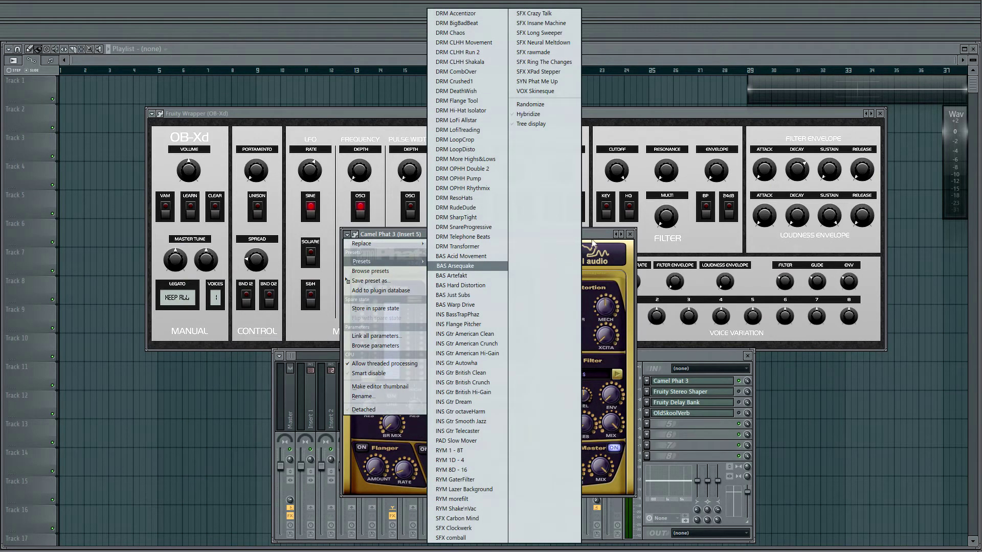
{"action": "left_click", "coordinate": [646, 381]}
{"action": "mouse_move", "coordinate": [665, 380]}
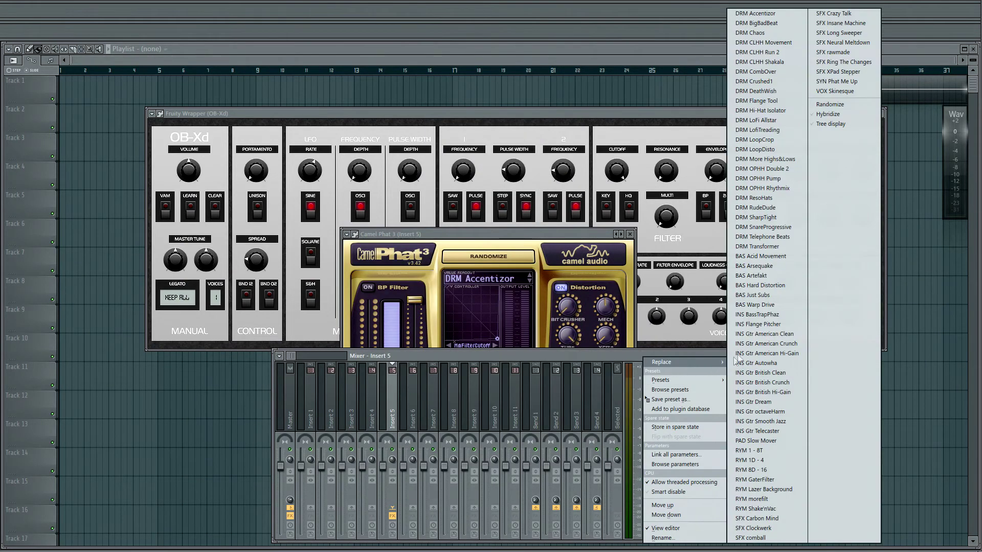
{"action": "mouse_move", "coordinate": [721, 362]}
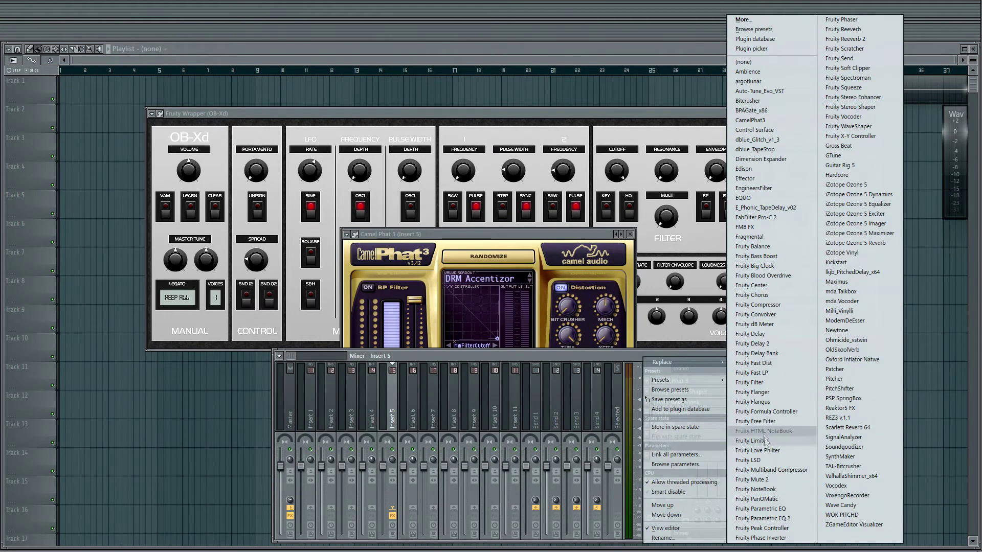
{"action": "left_click", "coordinate": [750, 120]}
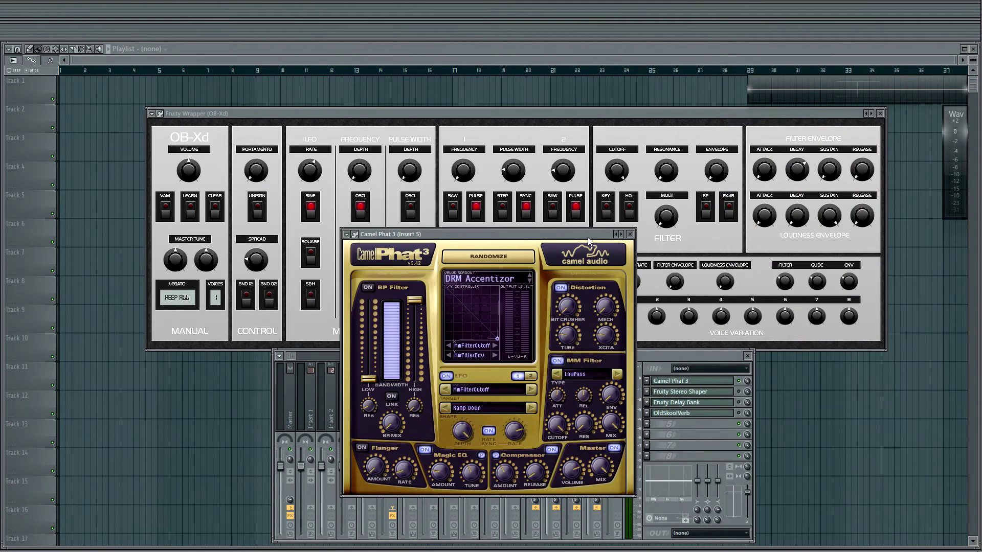
{"action": "left_click_drag", "start_coordinate": [588, 236], "coordinate": [605, 185]}
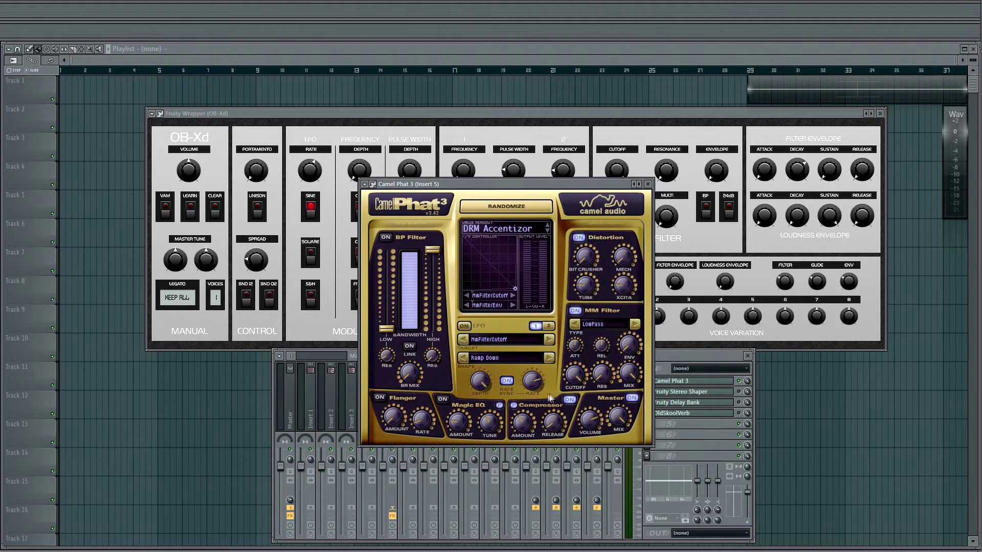
- Turn off Camel Phat's compressor and MM filter, raise the Mech distortion, and audition the sound
{"action": "left_click", "coordinate": [569, 400]}
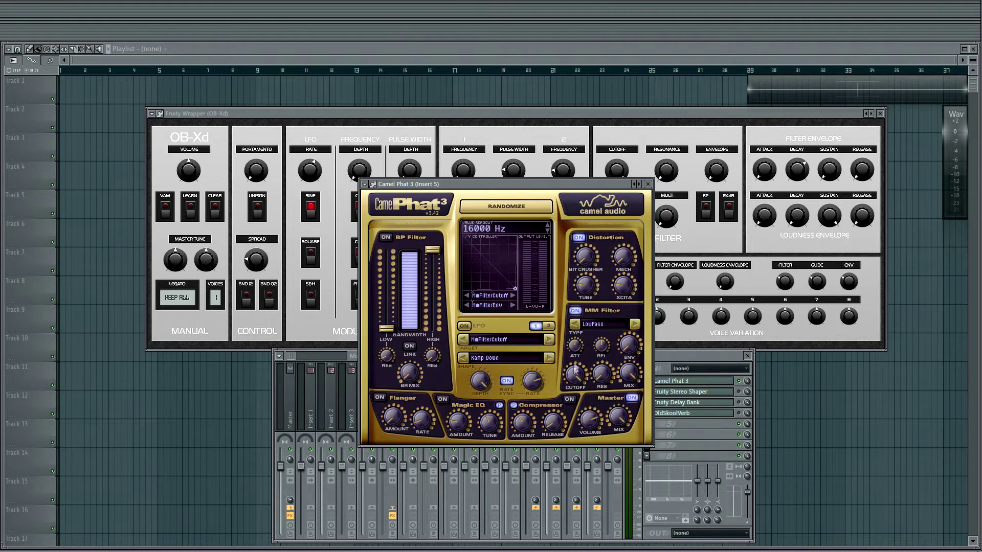
{"action": "left_click", "coordinate": [575, 310]}
{"action": "left_click_drag", "start_coordinate": [621, 256], "coordinate": [627, 213]}
{"action": "key", "text": "space"}
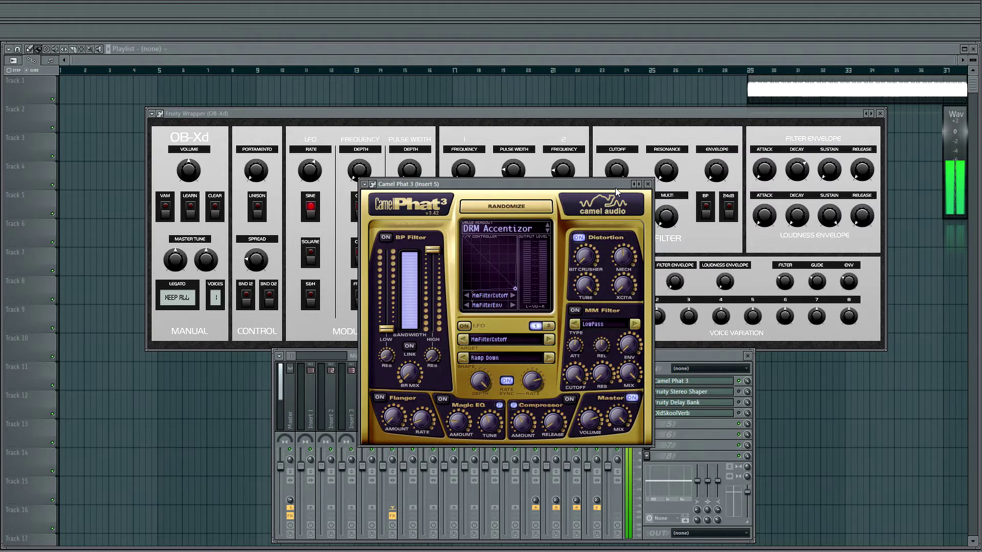
{"action": "left_click_drag", "start_coordinate": [615, 187], "coordinate": [616, 169]}
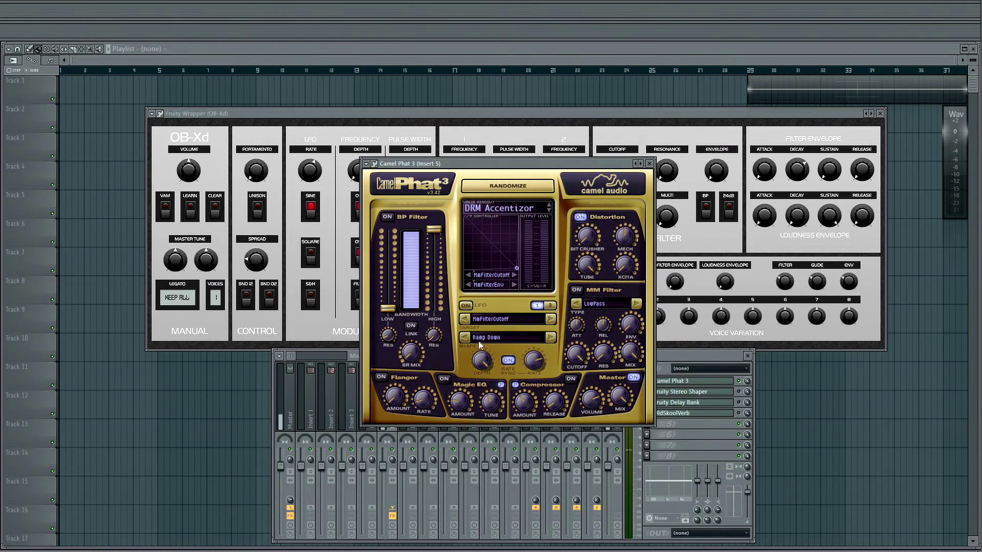
- Lower the volume fader of mixer track Insert 5 and audition the level
{"action": "left_click", "coordinate": [665, 352]}
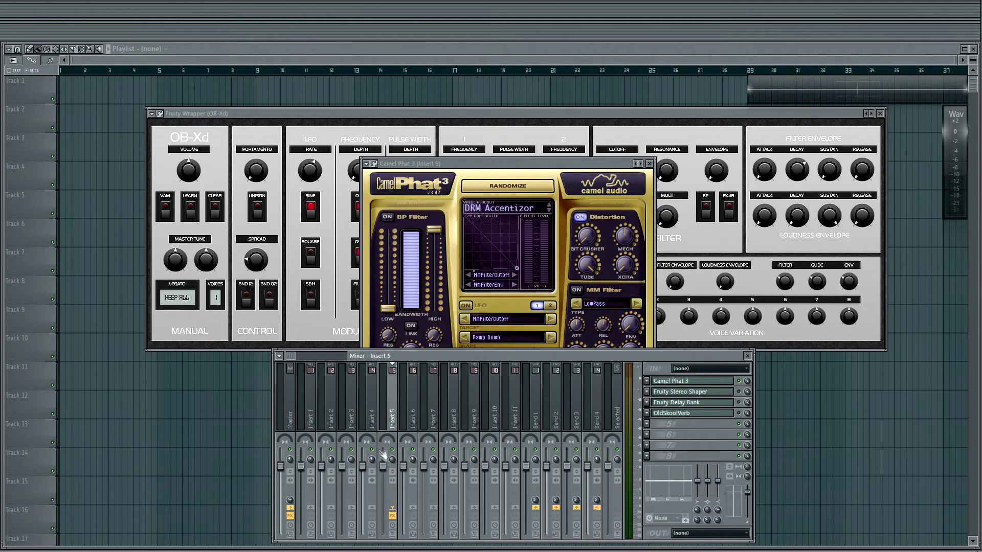
{"action": "left_click_drag", "start_coordinate": [383, 466], "coordinate": [382, 498]}
{"action": "key", "text": "space"}
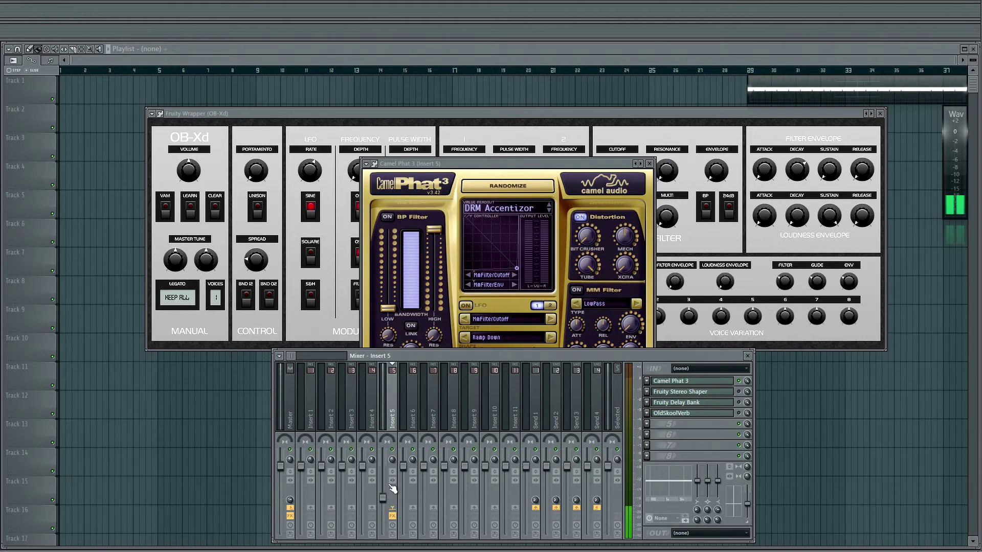
{"action": "key", "text": "space"}
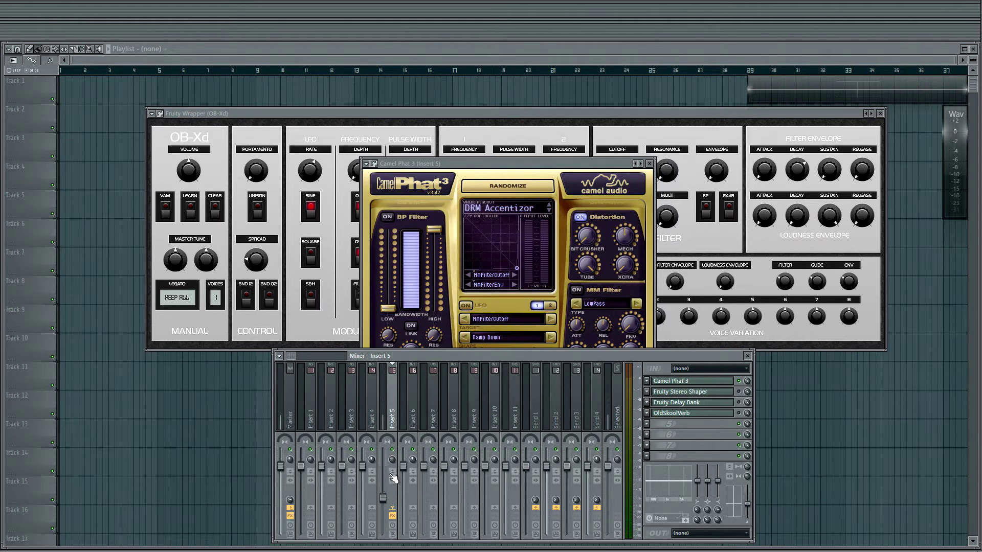
- Enable the second effect slot of Insert 5, load Fruity Stereo Shaper into it, and place its window over Camel Phat
{"action": "left_click", "coordinate": [739, 391]}
{"action": "left_click", "coordinate": [647, 392]}
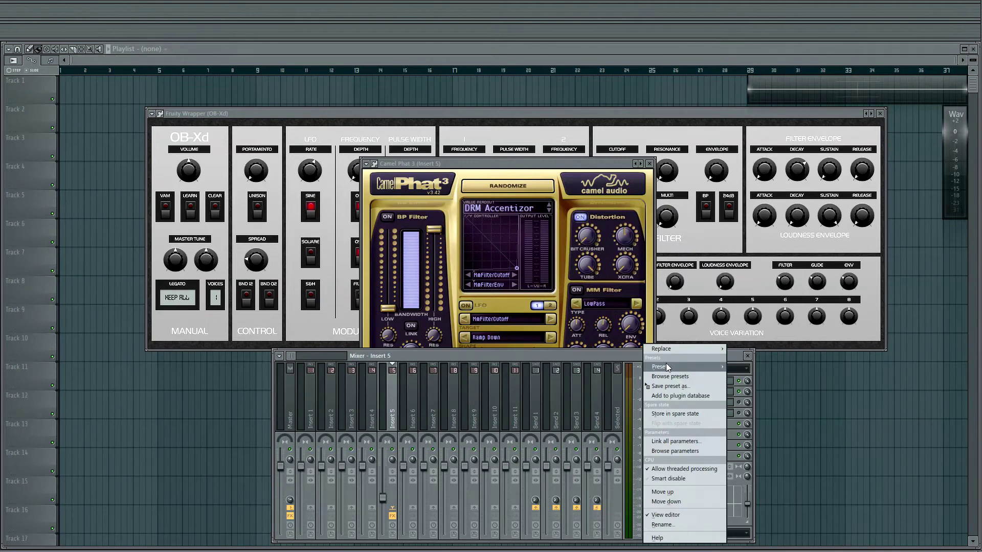
{"action": "mouse_move", "coordinate": [673, 351]}
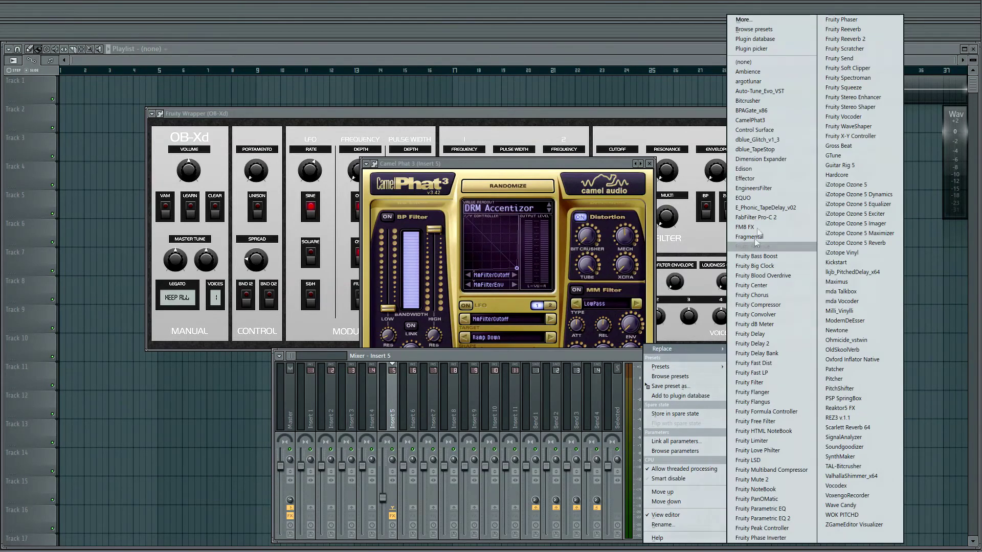
{"action": "left_click", "coordinate": [864, 108]}
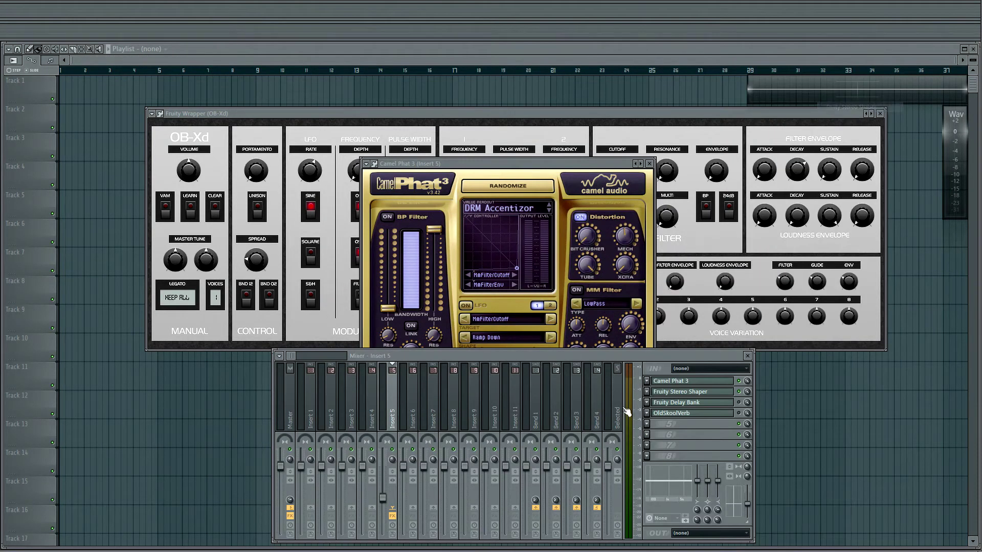
{"action": "left_click_drag", "start_coordinate": [28, 237], "coordinate": [492, 227]}
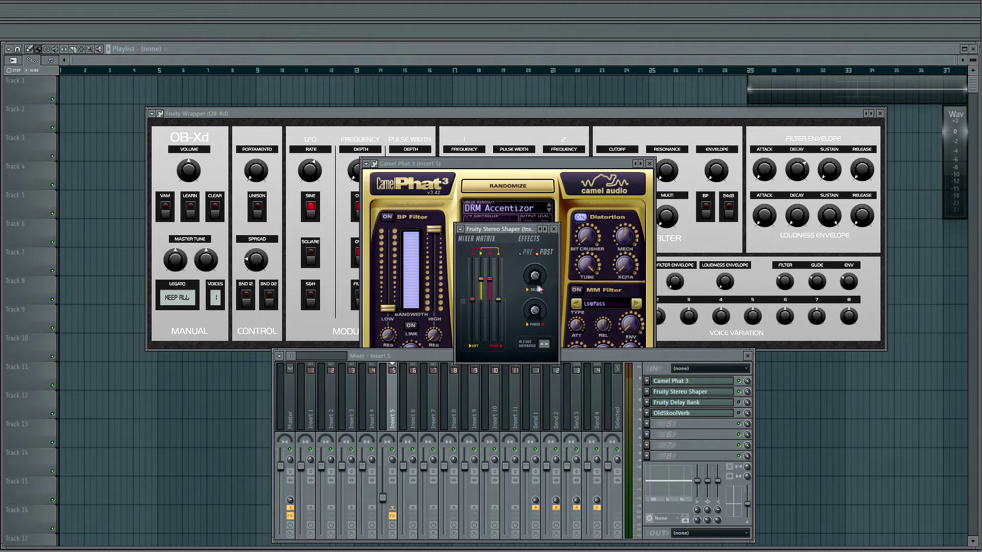
- Increase the delay effect in Fruity Stereo Shaper to widen the sound
{"action": "left_click_drag", "start_coordinate": [534, 279], "coordinate": [535, 279]}
{"action": "left_click_drag", "start_coordinate": [534, 279], "coordinate": [535, 279]}
{"action": "left_click_drag", "start_coordinate": [534, 275], "coordinate": [533, 262]}
{"action": "left_click_drag", "start_coordinate": [533, 275], "coordinate": [533, 274]}
- Enable the third effect slot of Insert 5, load Fruity Delay Bank into it, and position its window above the mixer
{"action": "left_click", "coordinate": [741, 404]}
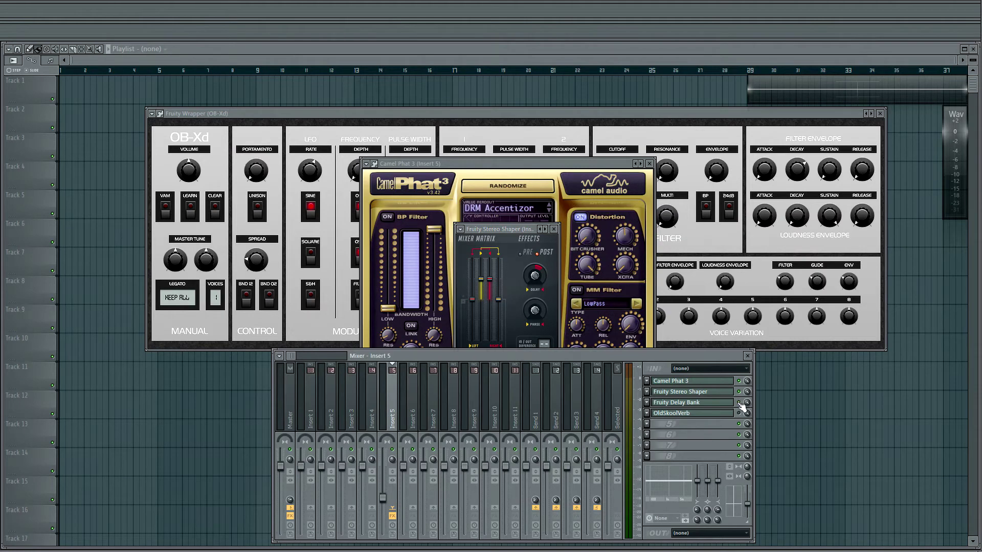
{"action": "left_click", "coordinate": [646, 403]}
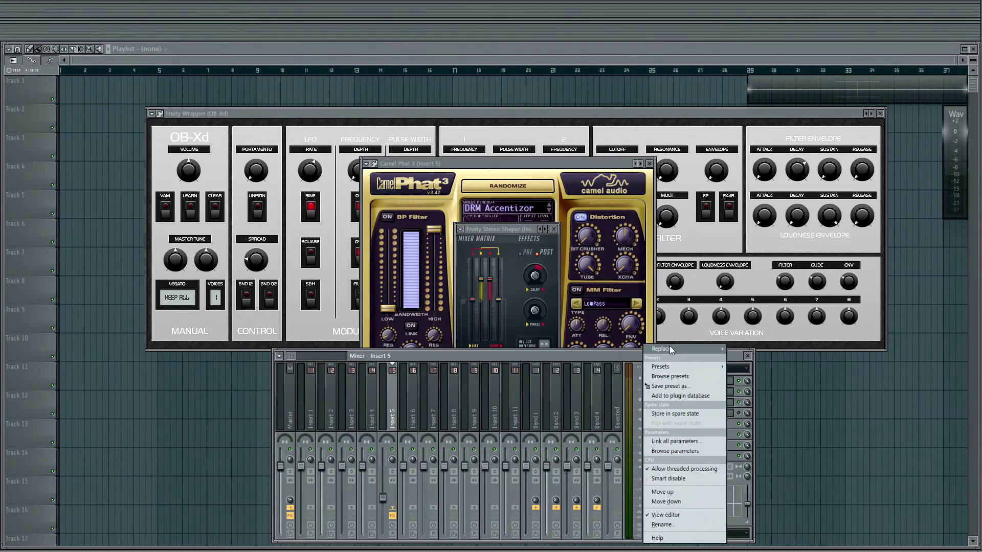
{"action": "mouse_move", "coordinate": [669, 348]}
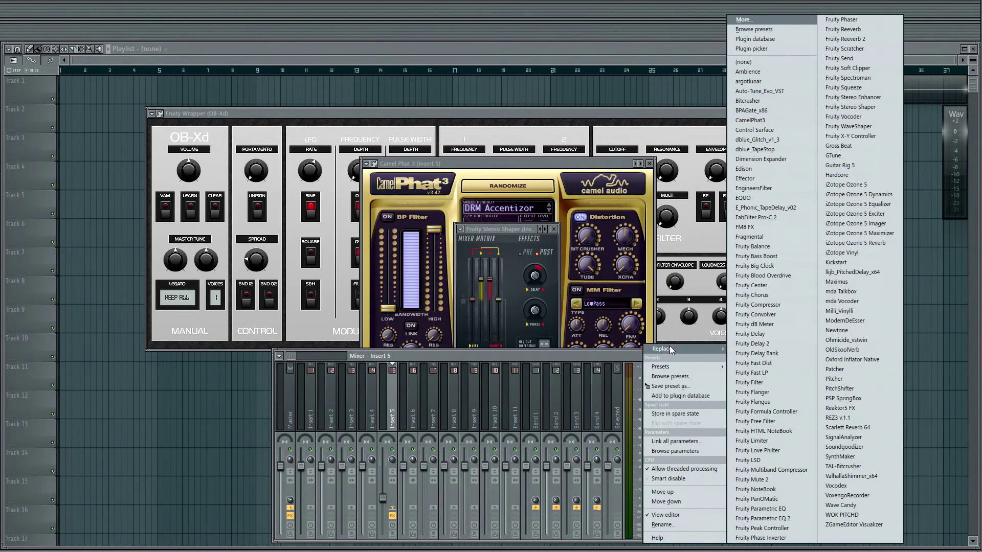
{"action": "left_click", "coordinate": [760, 352]}
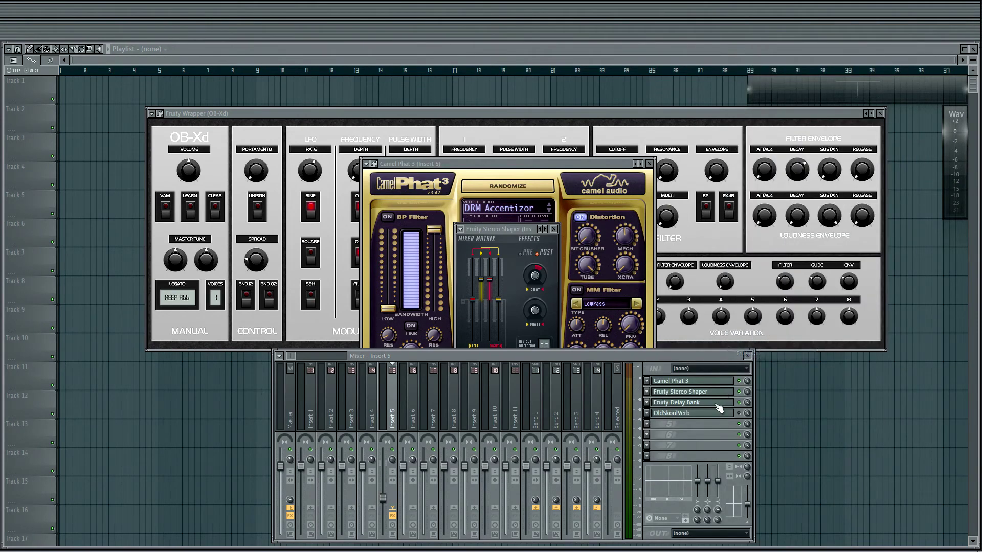
{"action": "left_click_drag", "start_coordinate": [540, 321], "coordinate": [475, 266]}
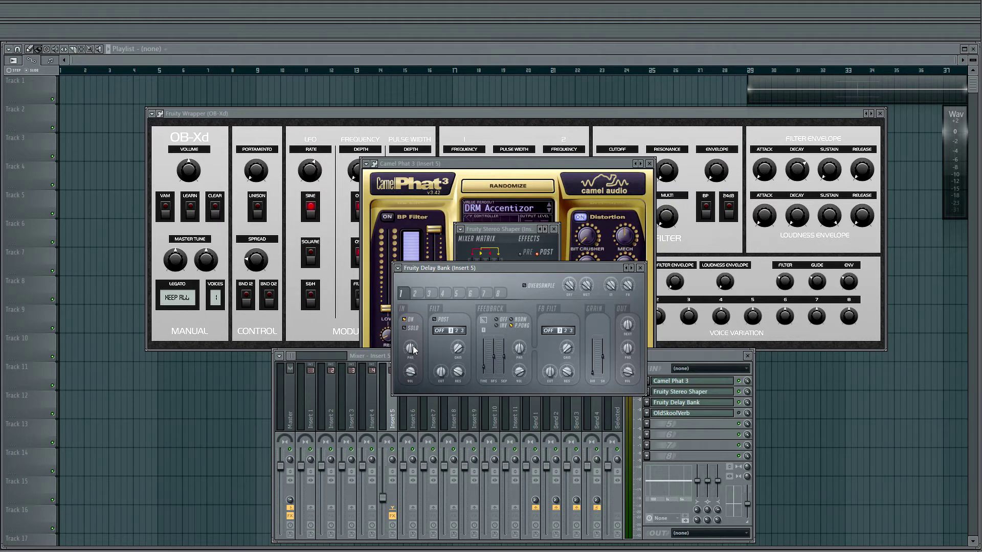
- Set the input filter of Delay Bank's first bank to BP and adjust the filter's cutoff
{"action": "left_click_drag", "start_coordinate": [411, 348], "coordinate": [410, 348]}
{"action": "left_click", "coordinate": [442, 332]}
{"action": "left_click", "coordinate": [441, 330]}
{"action": "left_click", "coordinate": [442, 331]}
{"action": "left_click_drag", "start_coordinate": [444, 377], "coordinate": [445, 374]}
{"action": "left_click_drag", "start_coordinate": [444, 373], "coordinate": [444, 371]}
- Enable the fourth effect slot of Insert 5, load OldSkoolVerb into it, and place its window over the Fruity Delay Bank window
{"action": "left_click_drag", "start_coordinate": [587, 269], "coordinate": [582, 168]}
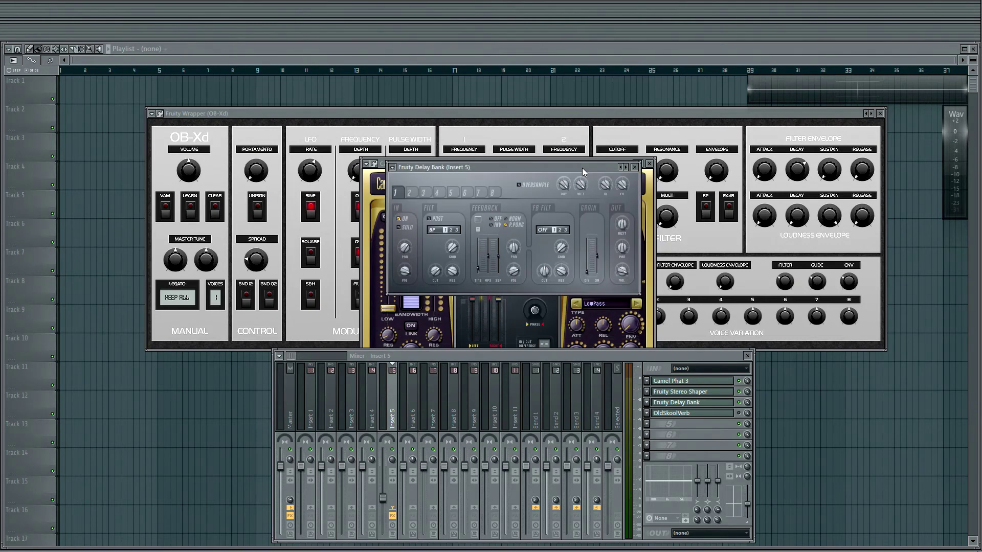
{"action": "left_click", "coordinate": [743, 418]}
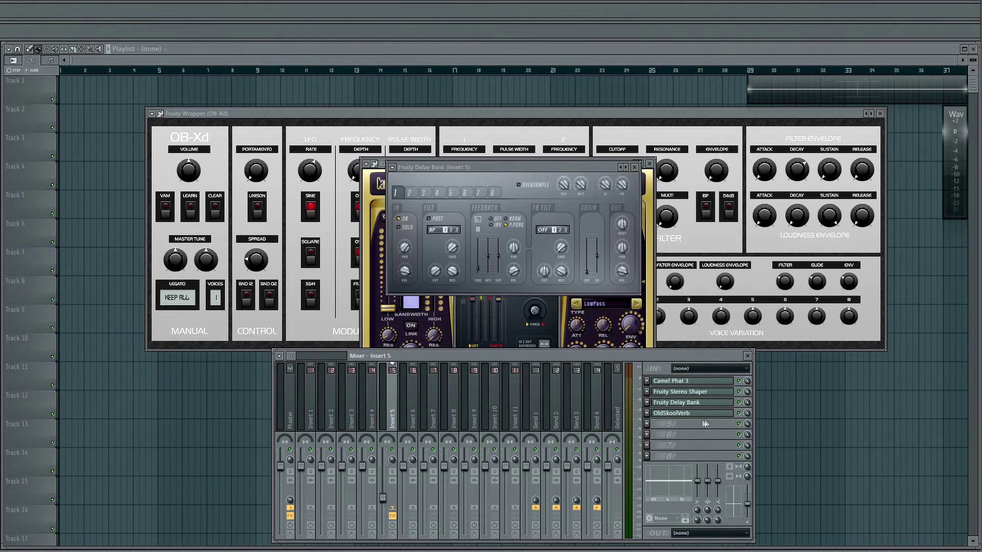
{"action": "left_click", "coordinate": [647, 414]}
{"action": "mouse_move", "coordinate": [670, 366]}
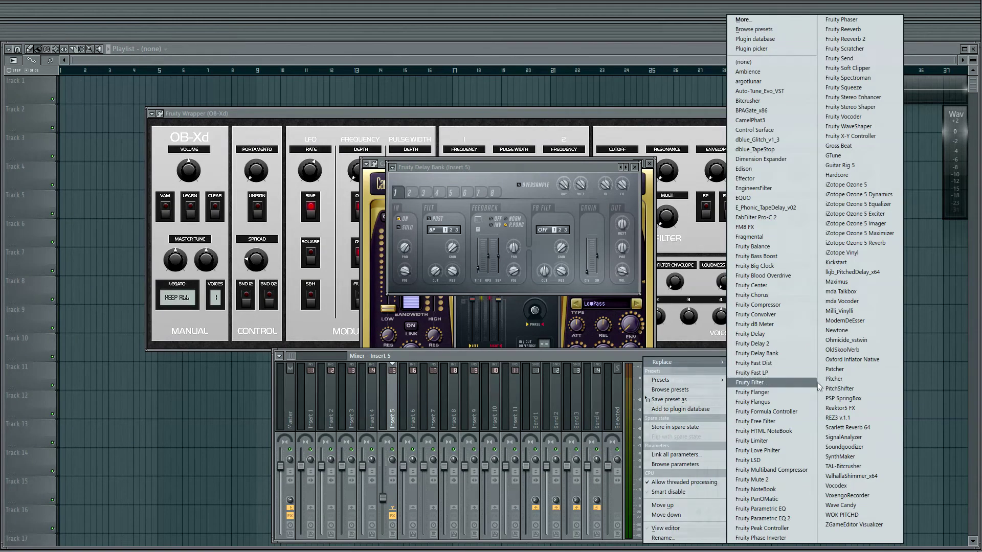
{"action": "left_click", "coordinate": [853, 349]}
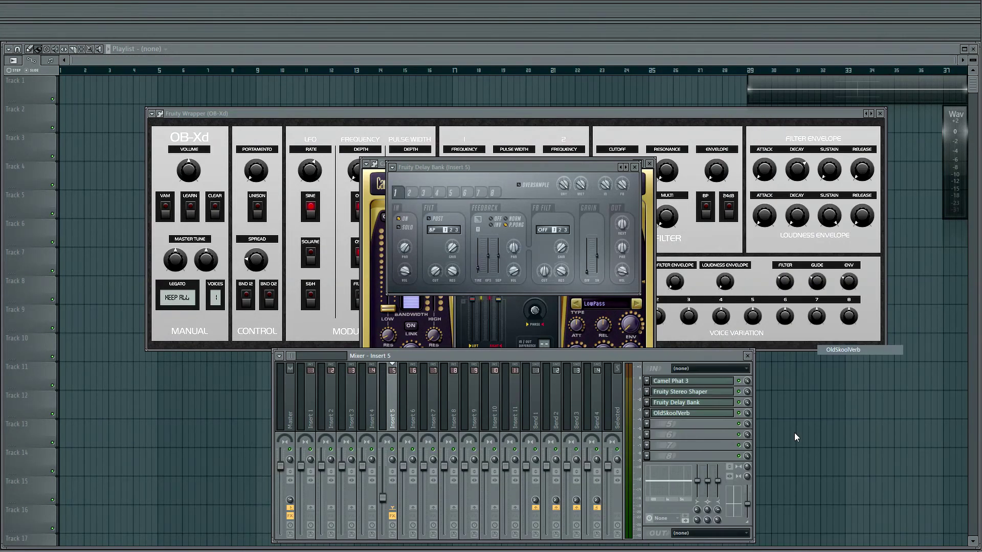
{"action": "left_click_drag", "start_coordinate": [600, 330], "coordinate": [504, 232]}
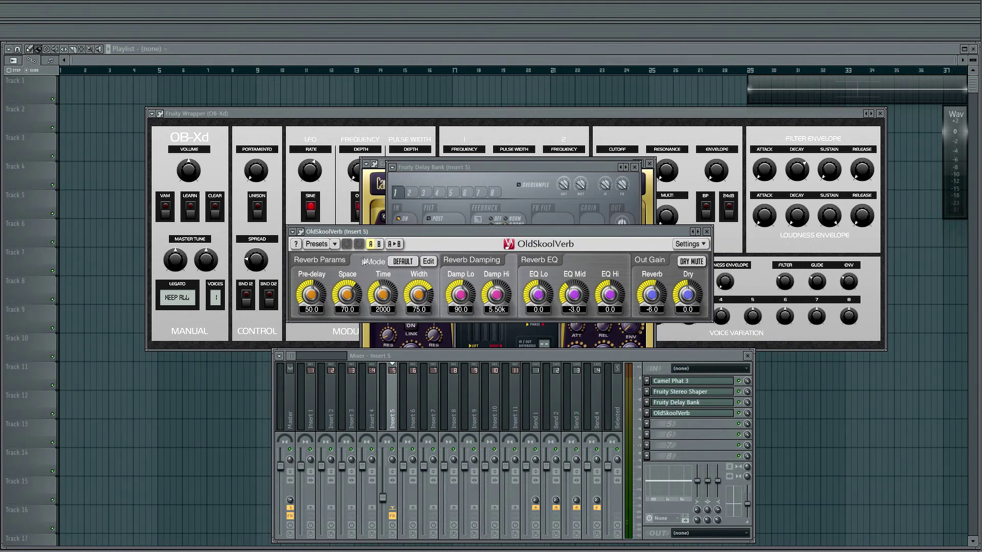
- Set the OldSkoolVerb reverb time to 1685 and the high damping to 10.1k
{"action": "mouse_move", "coordinate": [387, 300]}
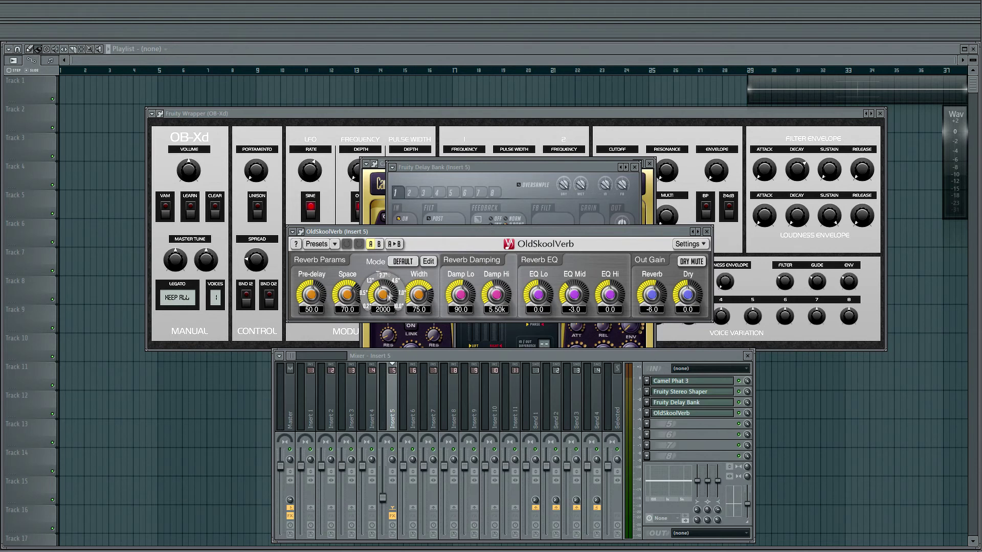
{"action": "mouse_move", "coordinate": [383, 295]}
{"action": "left_mouse_down"}
{"action": "mouse_move", "coordinate": [382, 305]}
{"action": "mouse_move", "coordinate": [389, 292]}
{"action": "left_mouse_up"}
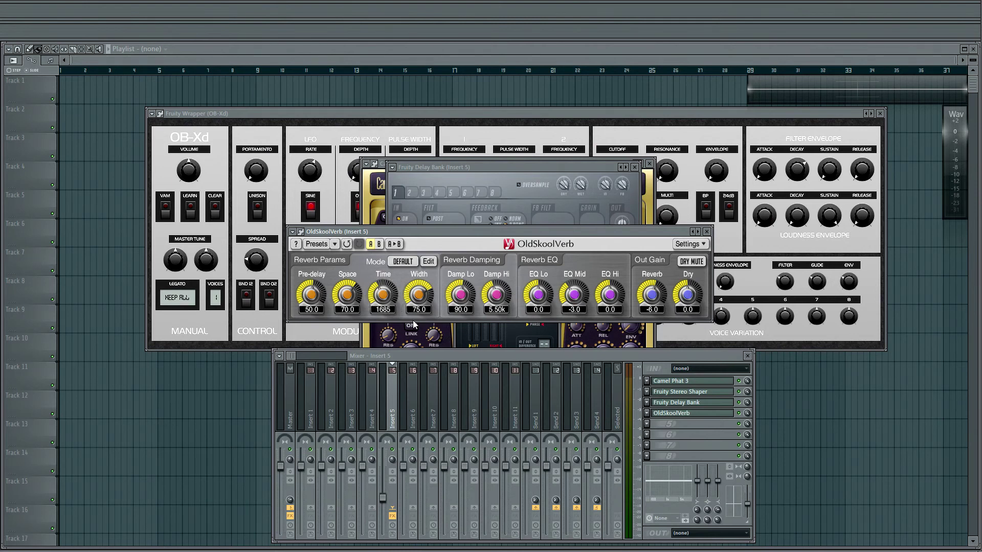
{"action": "left_click_drag", "start_coordinate": [498, 295], "coordinate": [499, 281]}
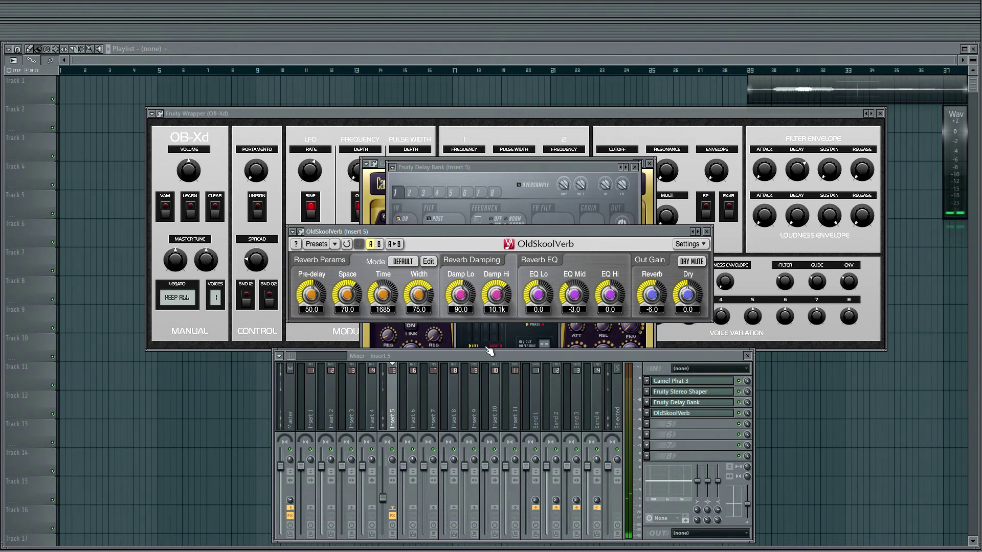
- Raise OldSkoolVerb's mid EQ to -0.1 and the reverb output gain to -1.0
{"action": "mouse_move", "coordinate": [495, 301]}
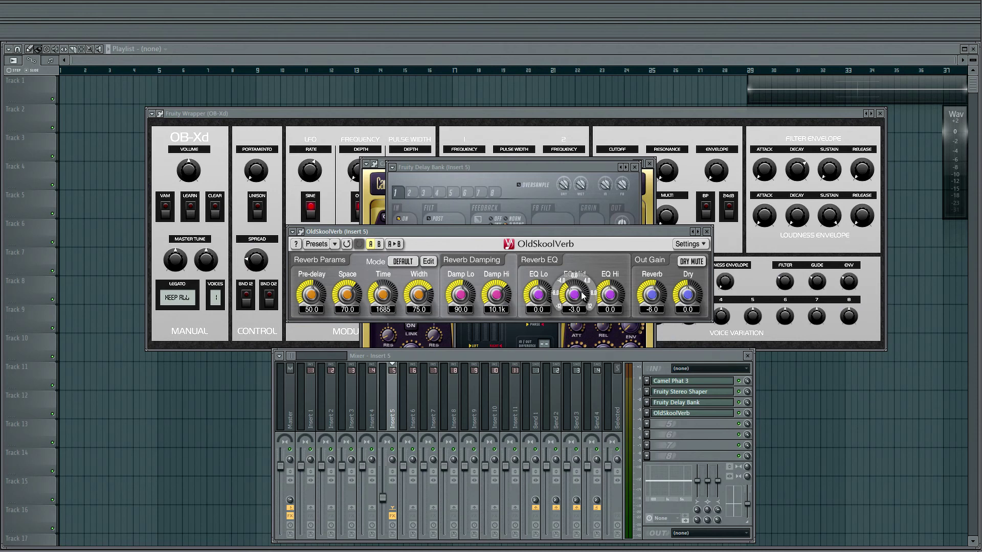
{"action": "left_click_drag", "start_coordinate": [576, 296], "coordinate": [576, 279]}
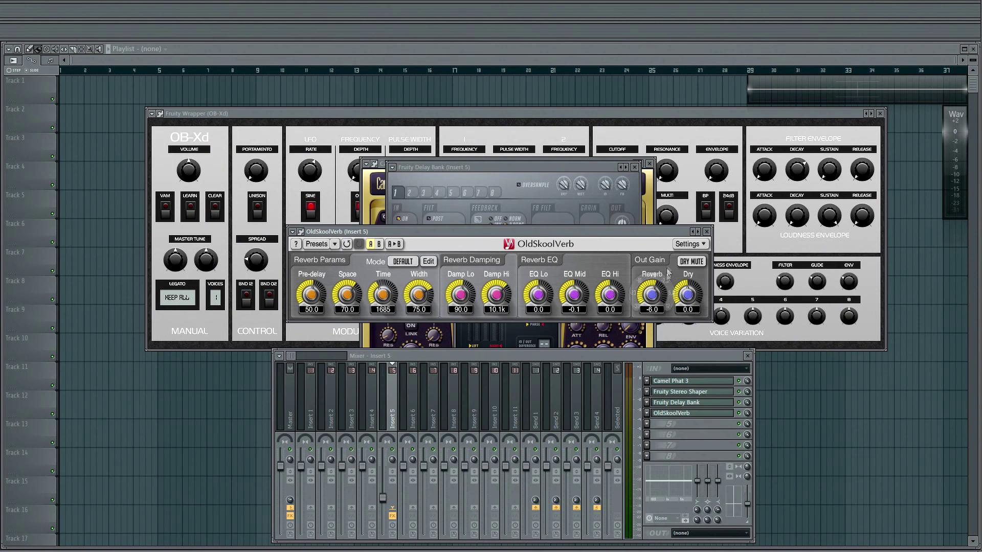
{"action": "left_click_drag", "start_coordinate": [651, 296], "coordinate": [651, 287]}
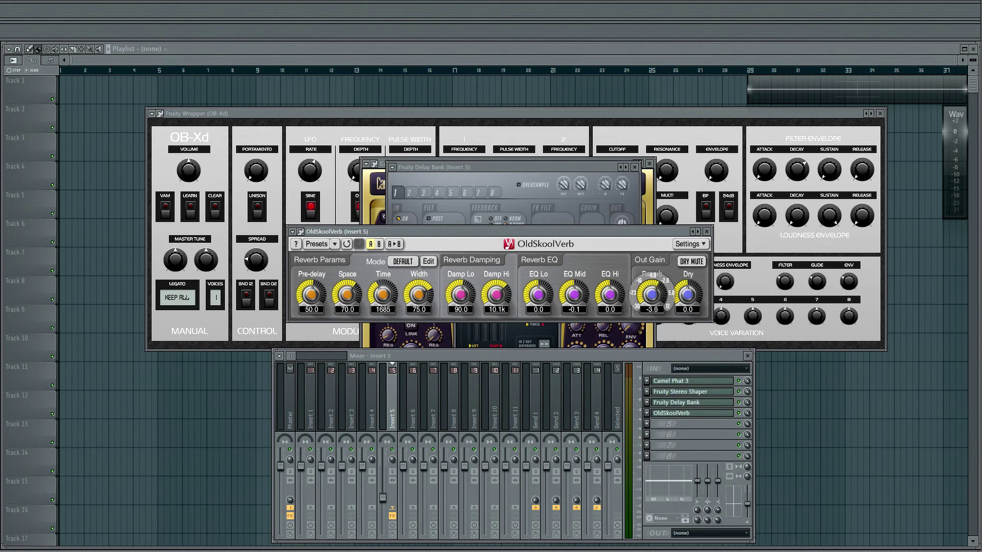
{"action": "left_click_drag", "start_coordinate": [652, 296], "coordinate": [641, 265]}
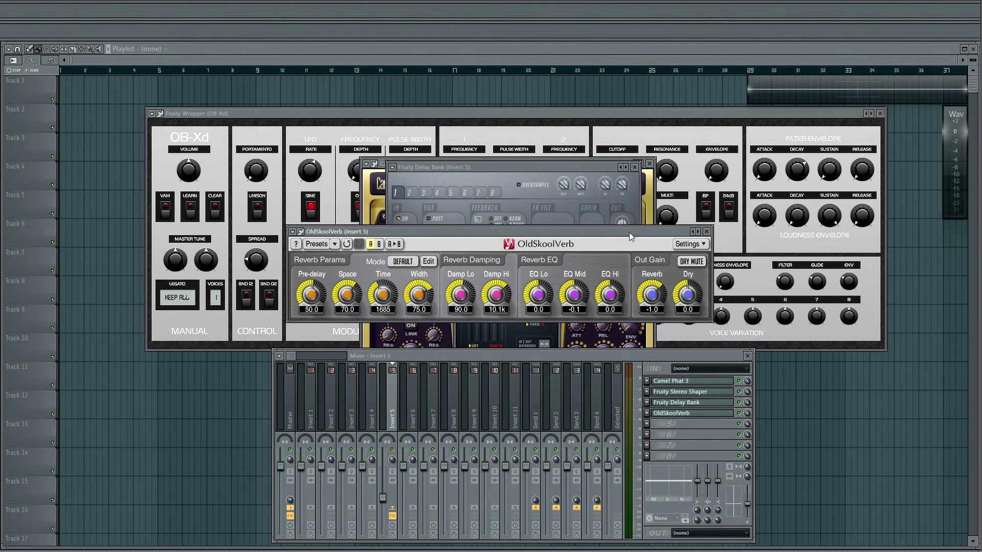